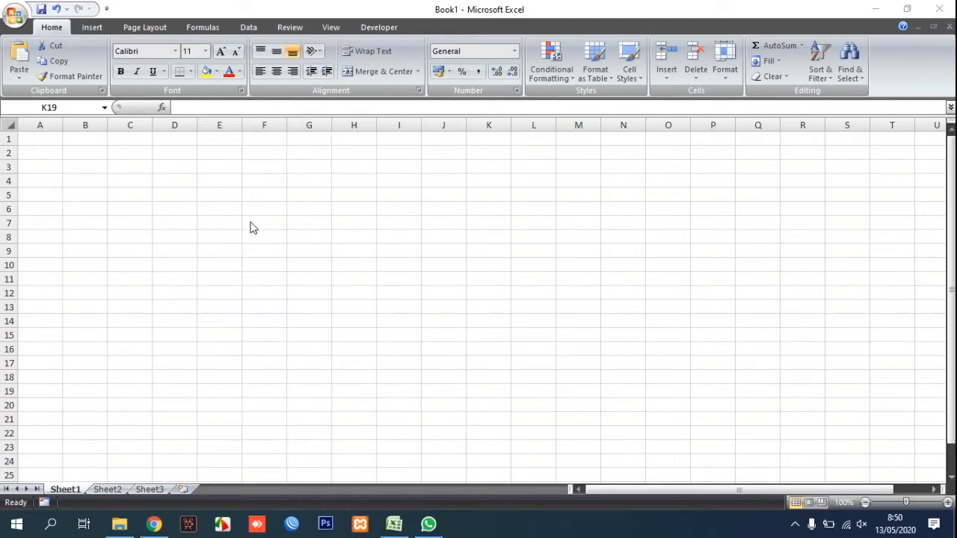
- Enter the sample numbers 1, 2, 2, 3 and 4 down column F in cells F3 to F7
{"action": "left_click", "coordinate": [256, 199]}
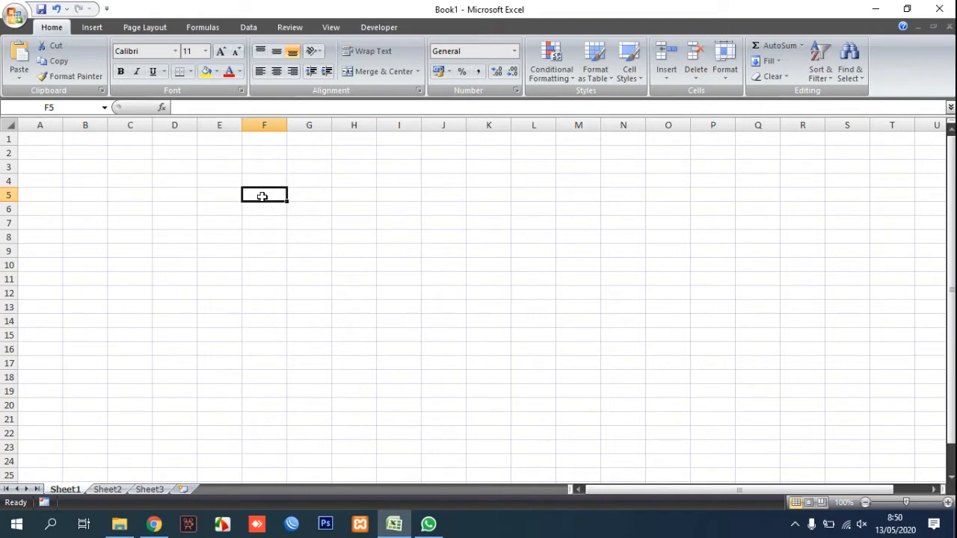
{"action": "left_click", "coordinate": [261, 181]}
{"action": "left_click", "coordinate": [261, 166]}
{"action": "type", "text": "1"}
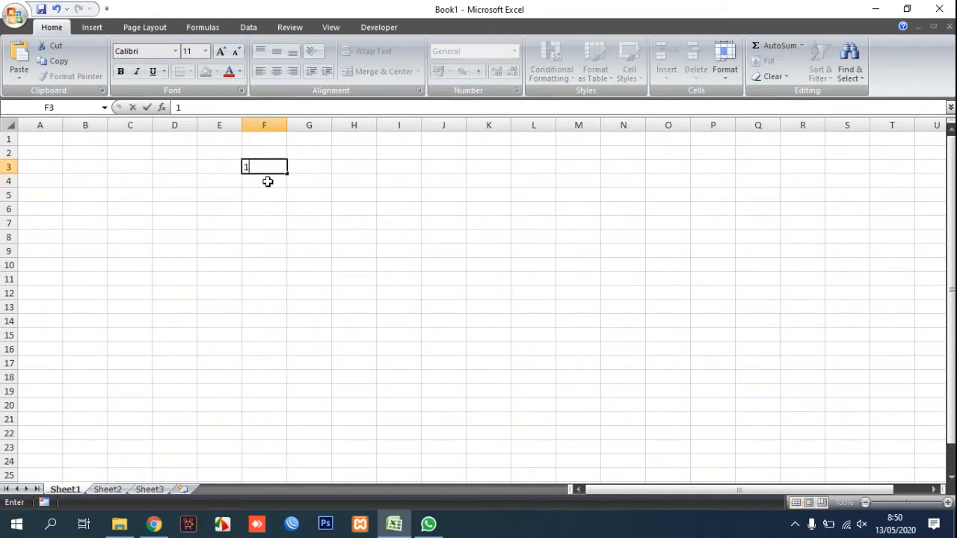
{"action": "left_click", "coordinate": [269, 184]}
{"action": "type", "text": "2"}
{"action": "left_click", "coordinate": [270, 193]}
{"action": "type", "text": "2"}
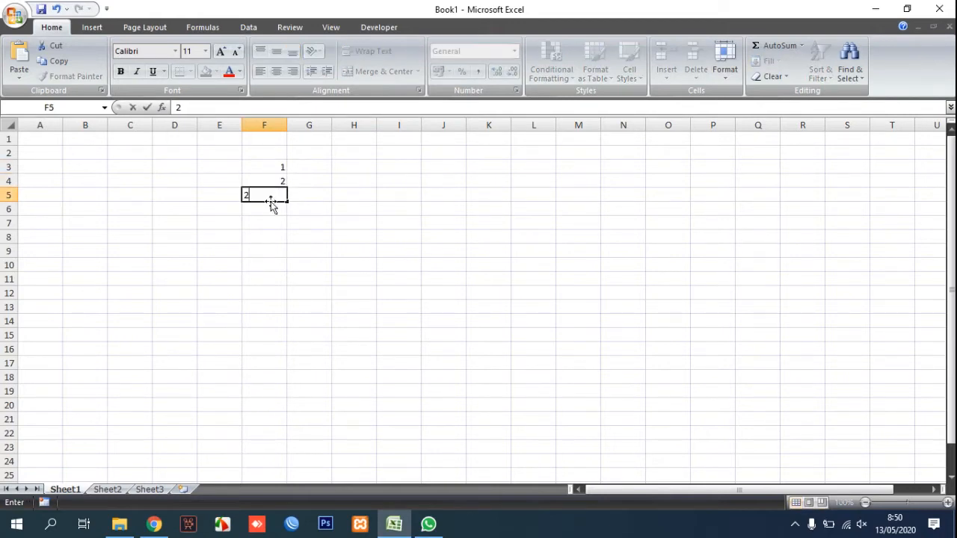
{"action": "left_click", "coordinate": [270, 199]}
{"action": "left_click", "coordinate": [268, 207]}
{"action": "type", "text": "3"}
{"action": "left_click", "coordinate": [266, 223]}
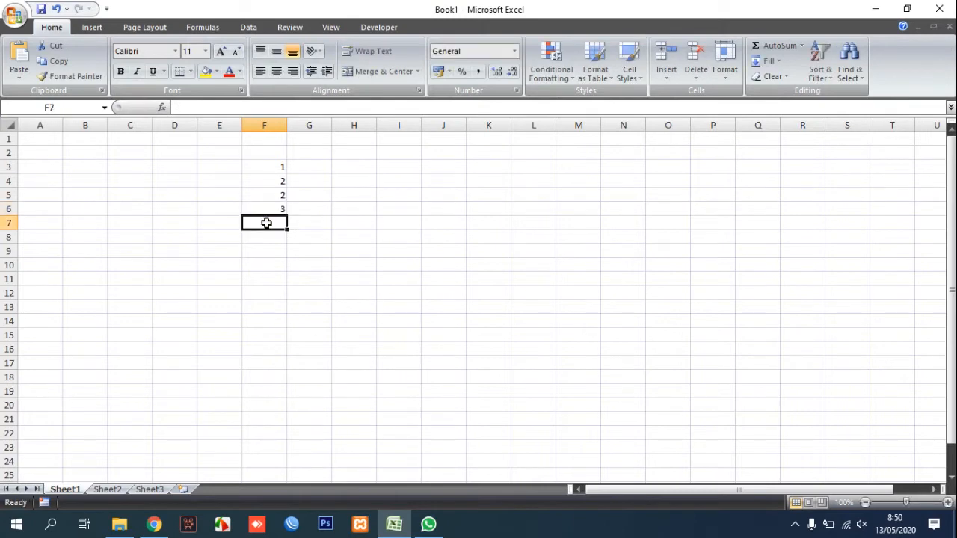
{"action": "type", "text": "4"}
{"action": "left_click", "coordinate": [327, 226]}
- Centre the numbers in F3:F7 horizontally and vertically and apply all borders to the range
{"action": "left_click_drag", "start_coordinate": [283, 169], "coordinate": [270, 225]}
{"action": "left_click", "coordinate": [276, 71]}
{"action": "left_click", "coordinate": [276, 51]}
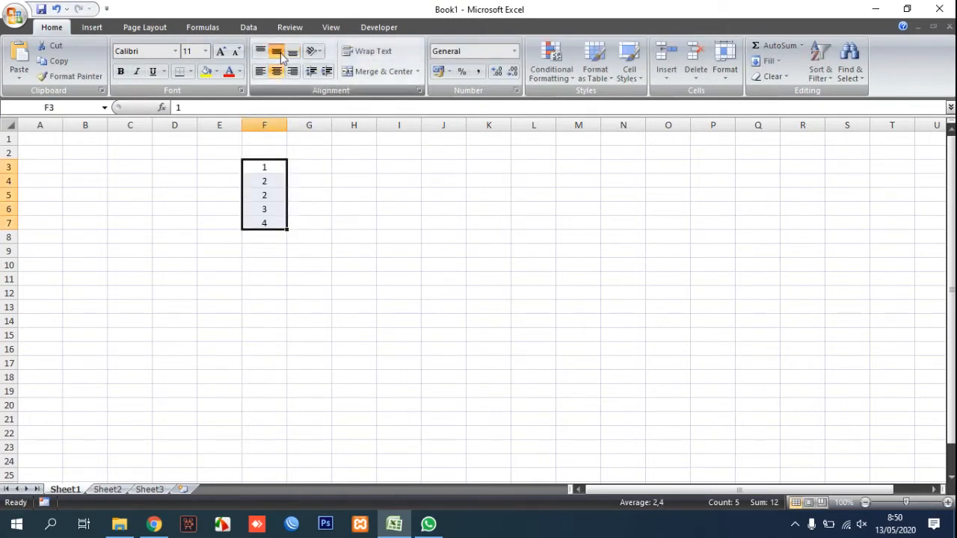
{"action": "left_click", "coordinate": [191, 73]}
{"action": "left_click", "coordinate": [208, 184]}
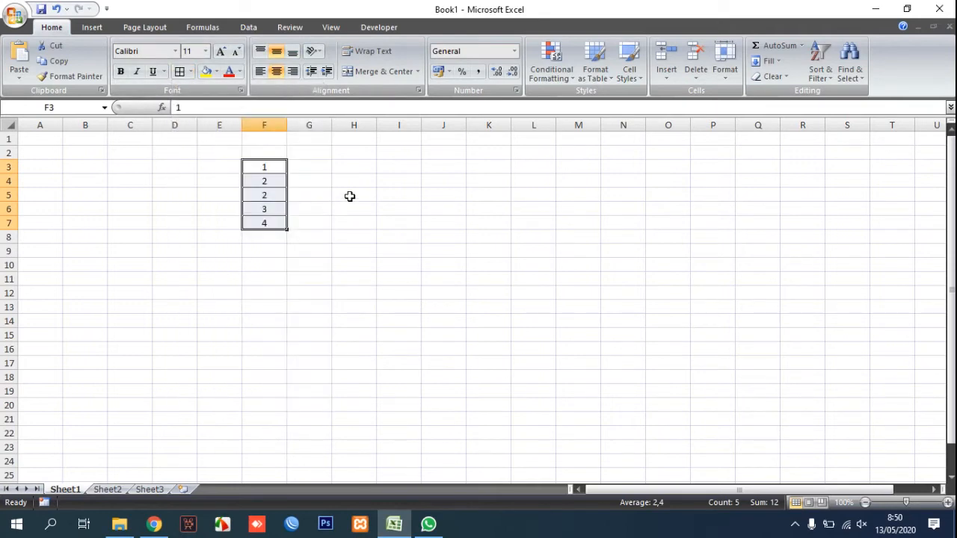
{"action": "left_click", "coordinate": [349, 196]}
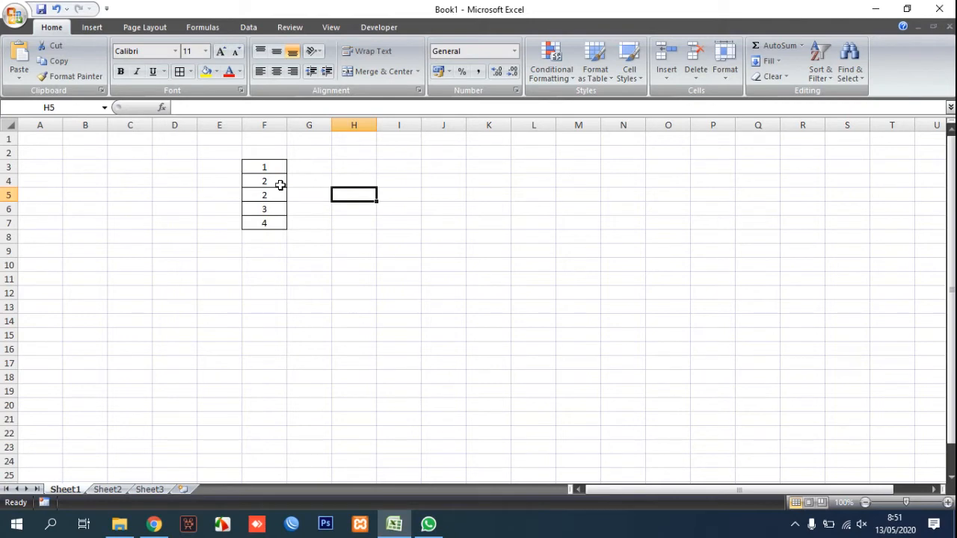
{"action": "left_click", "coordinate": [279, 184]}
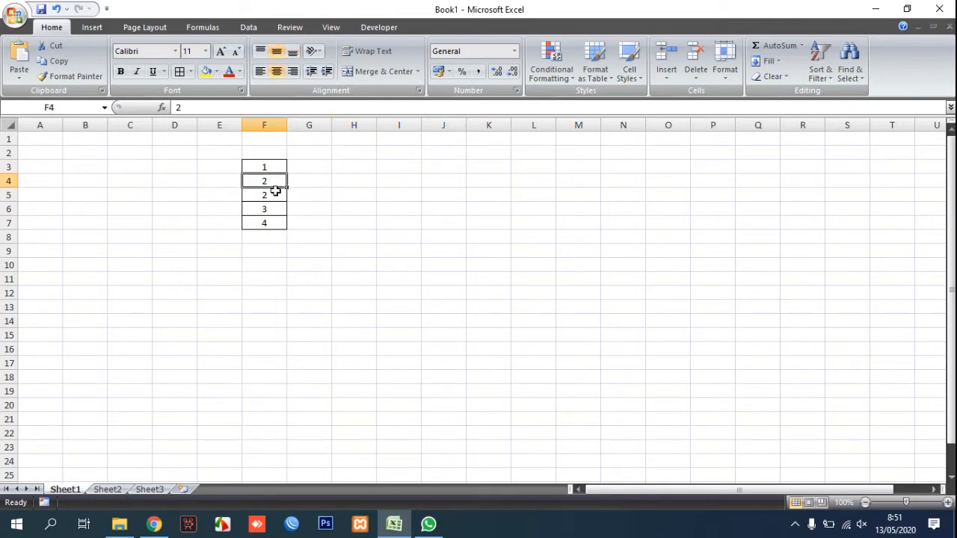
{"action": "left_click", "coordinate": [276, 194]}
{"action": "left_click", "coordinate": [277, 183]}
- Enter the formula =SUM(IF(FREQUENCY(F3:F7;F3:F7)=1;1;0)) in cell H4 to count the values that occur only once
{"action": "left_click", "coordinate": [345, 185]}
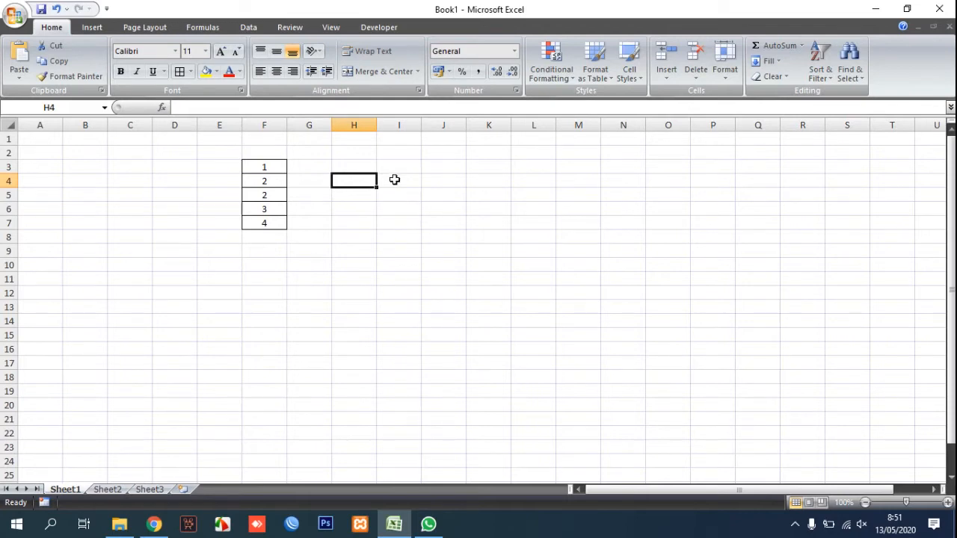
{"action": "type", "text": "=sum"}
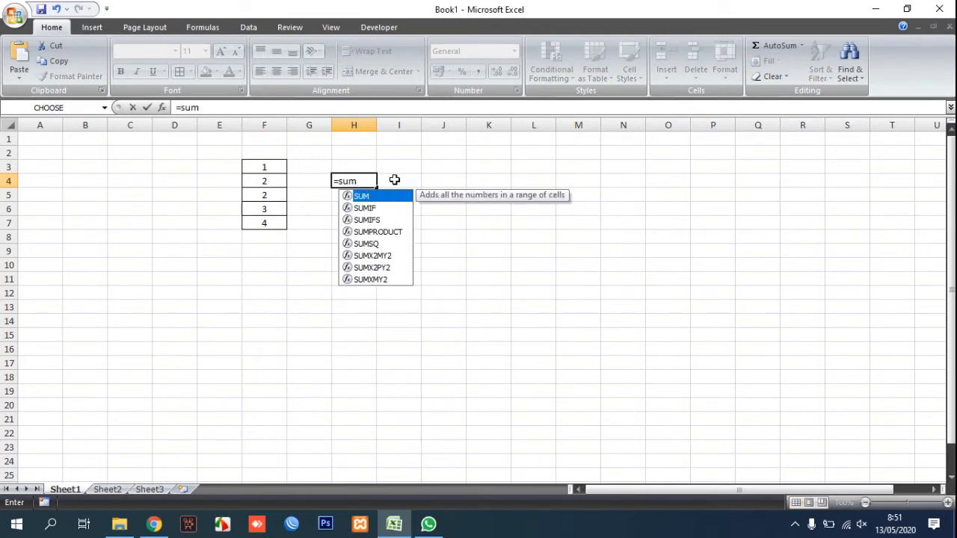
{"action": "key", "text": "Tab"}
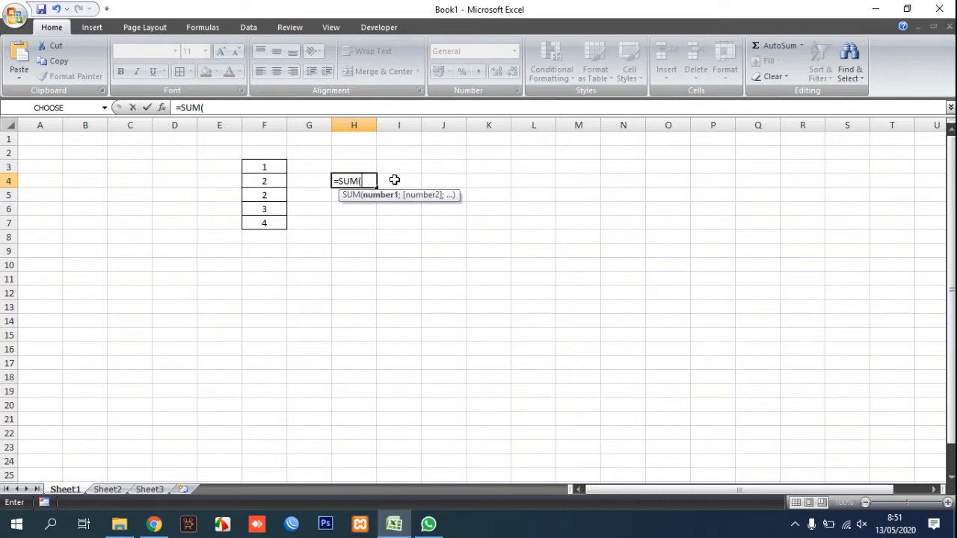
{"action": "type", "text": "if"}
{"action": "key", "text": "Tab"}
{"action": "type", "text": "fre"}
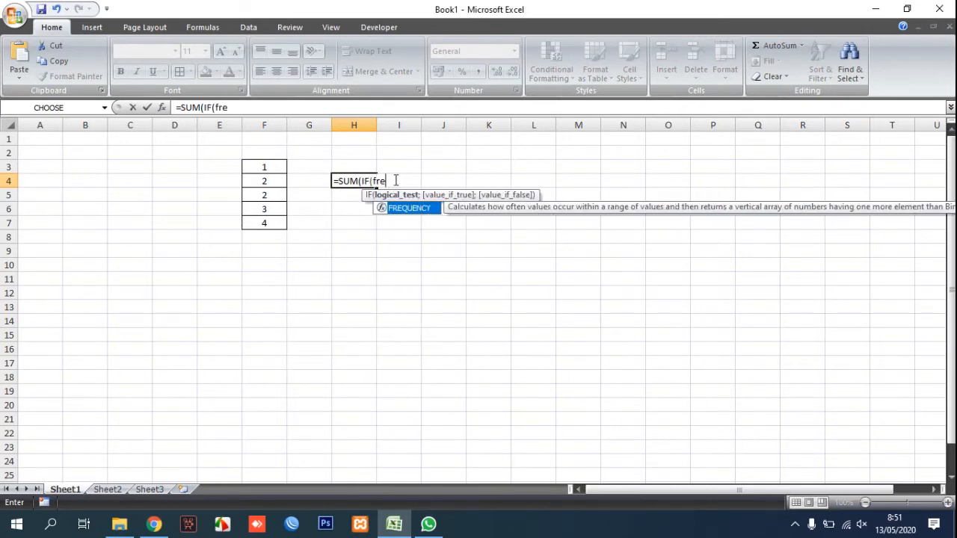
{"action": "key", "text": "Tab"}
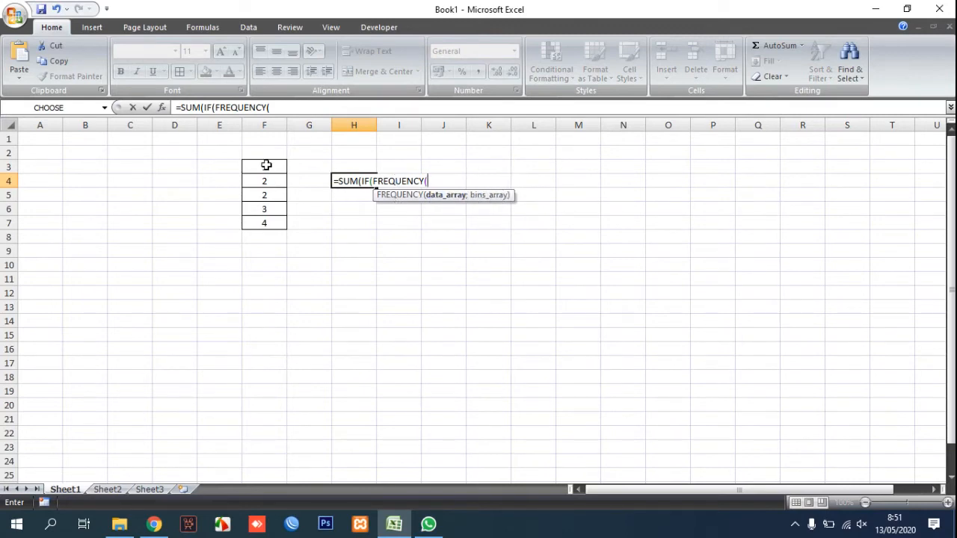
{"action": "left_click_drag", "start_coordinate": [263, 165], "coordinate": [263, 223]}
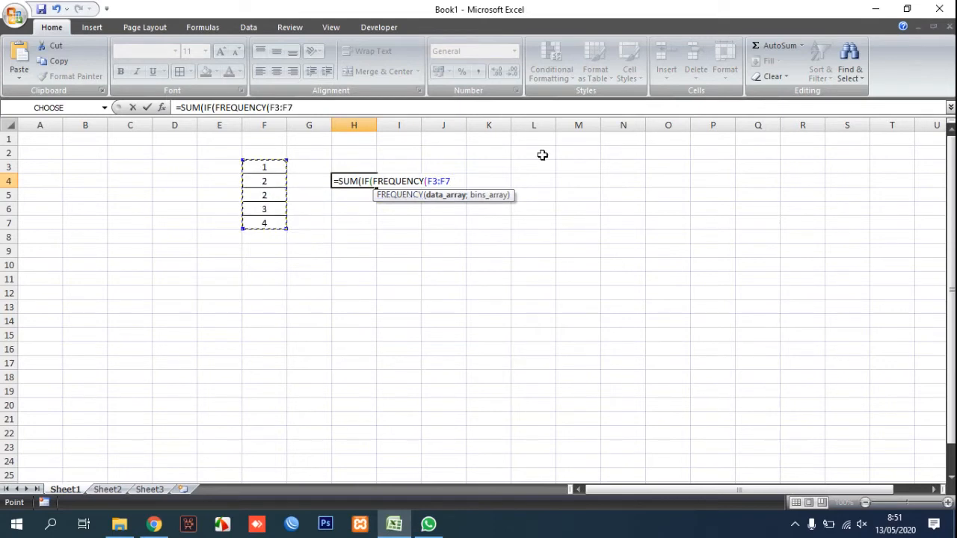
{"action": "type", "text": ";"}
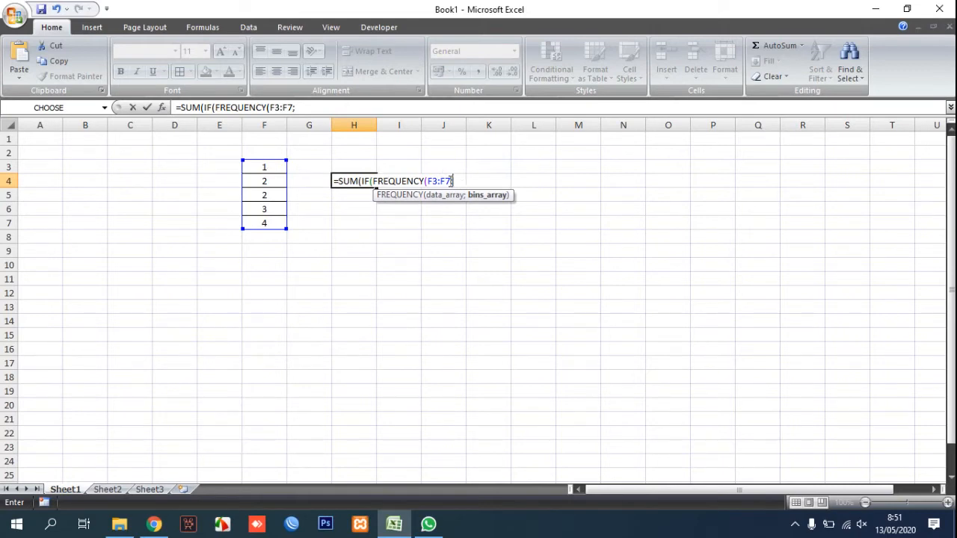
{"action": "left_click_drag", "start_coordinate": [276, 167], "coordinate": [262, 223]}
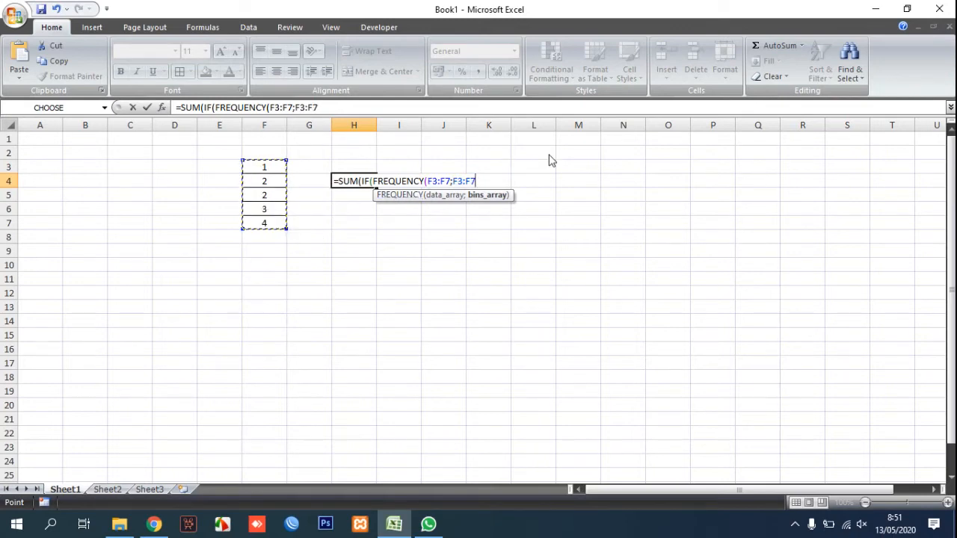
{"action": "type", "text": ")="}
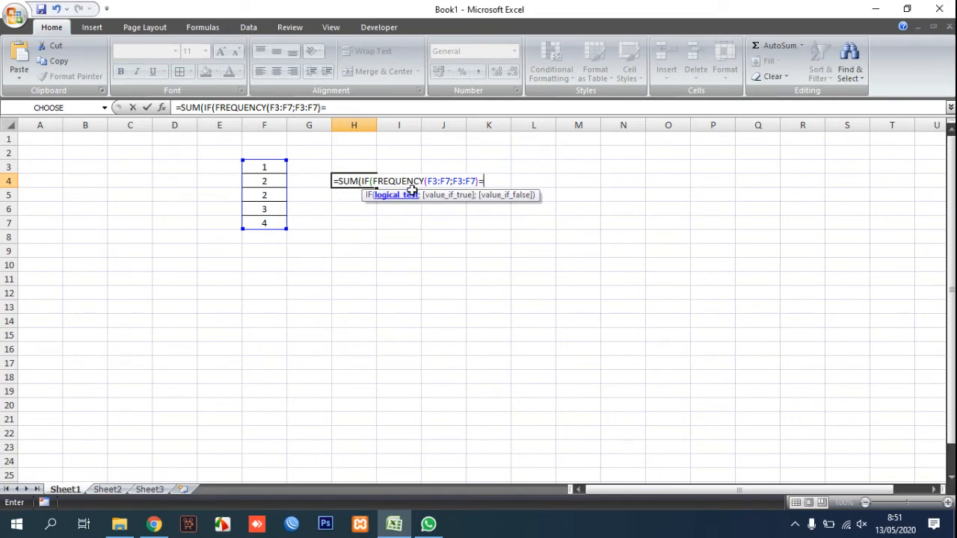
{"action": "type", "text": "1;"}
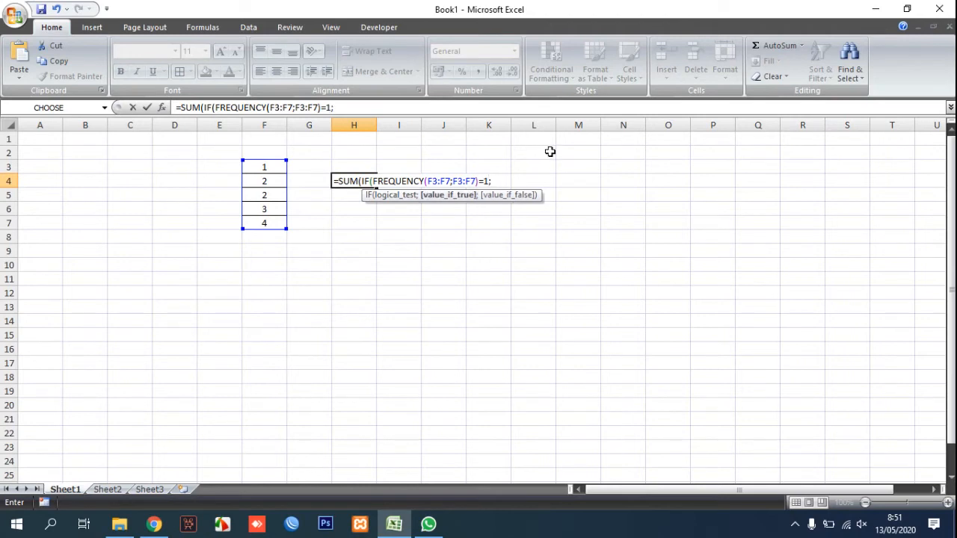
{"action": "type", "text": "1;"}
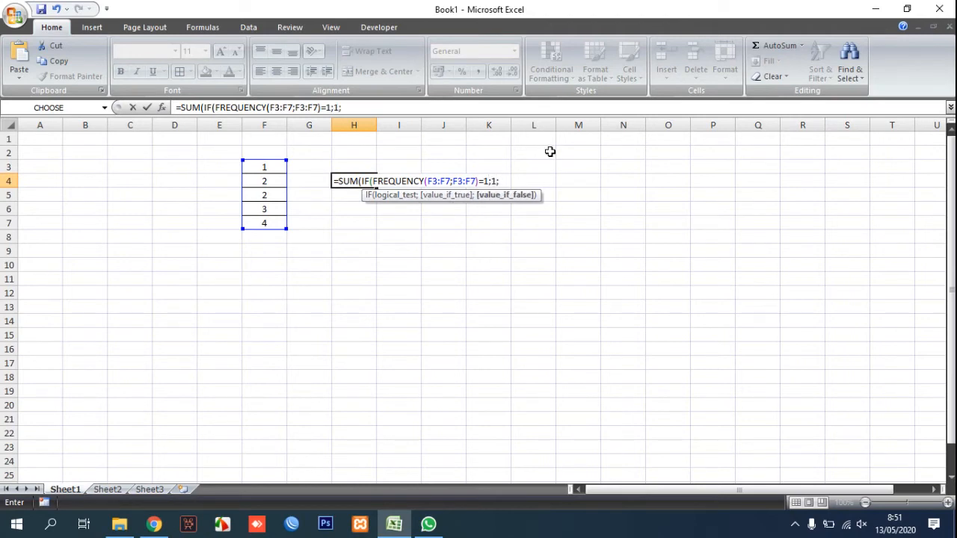
{"action": "type", "text": "0))"}
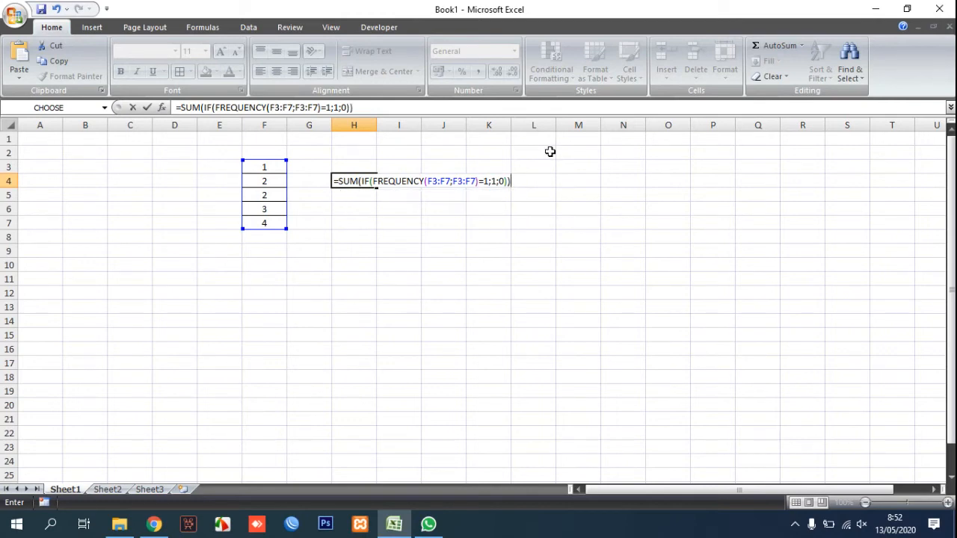
{"action": "key", "text": "Tab"}
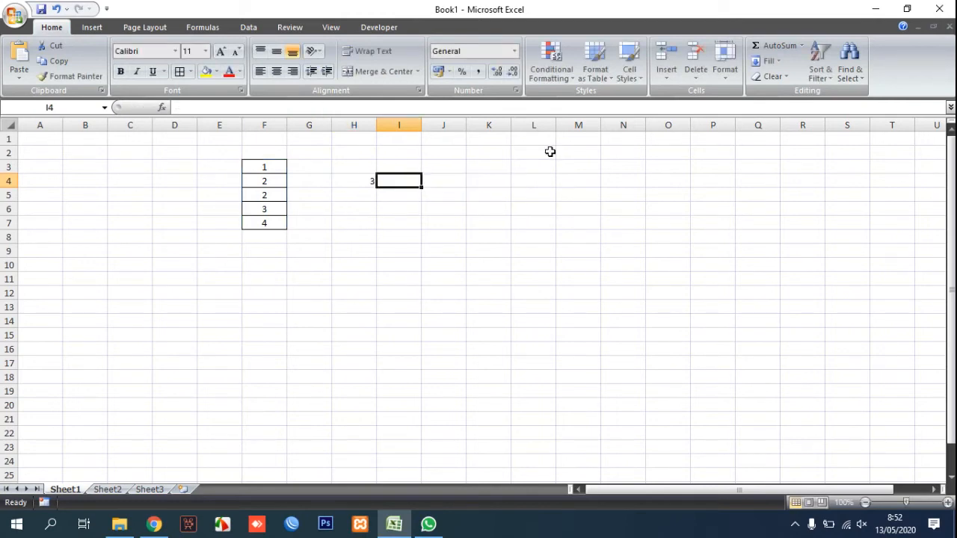
- Centre the formula result in H4 horizontally and vertically and give the cell all borders
{"action": "left_click", "coordinate": [352, 183]}
{"action": "left_click", "coordinate": [276, 71]}
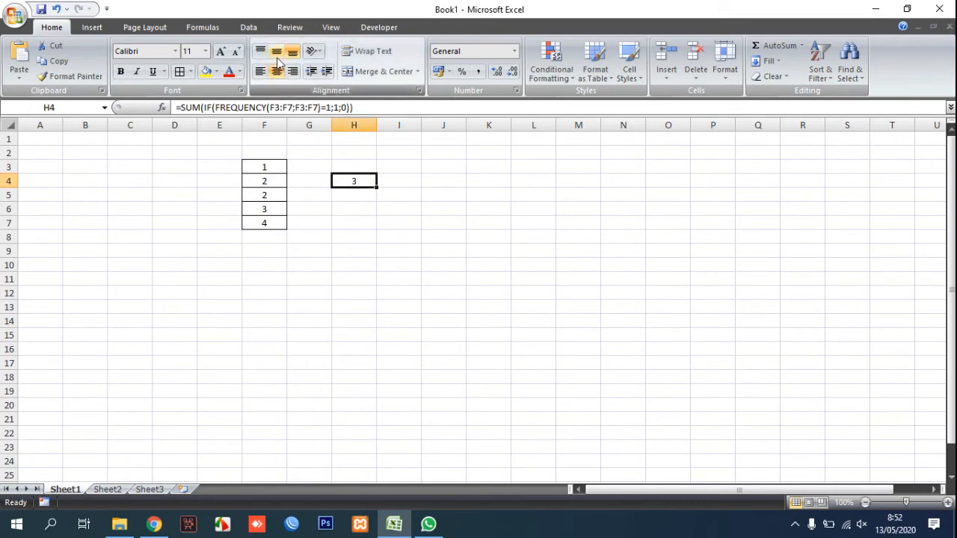
{"action": "left_click", "coordinate": [191, 72]}
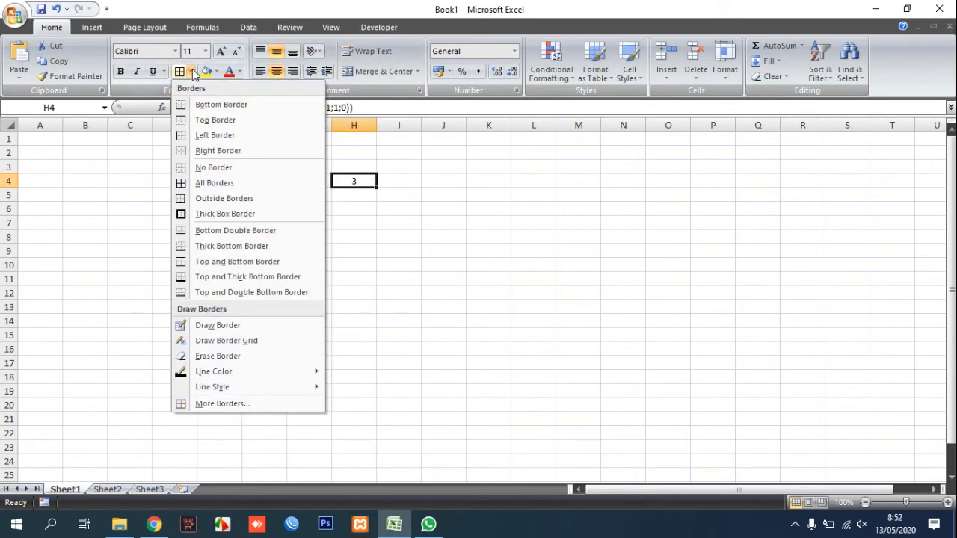
{"action": "left_click", "coordinate": [204, 184]}
{"action": "left_click", "coordinate": [378, 254]}
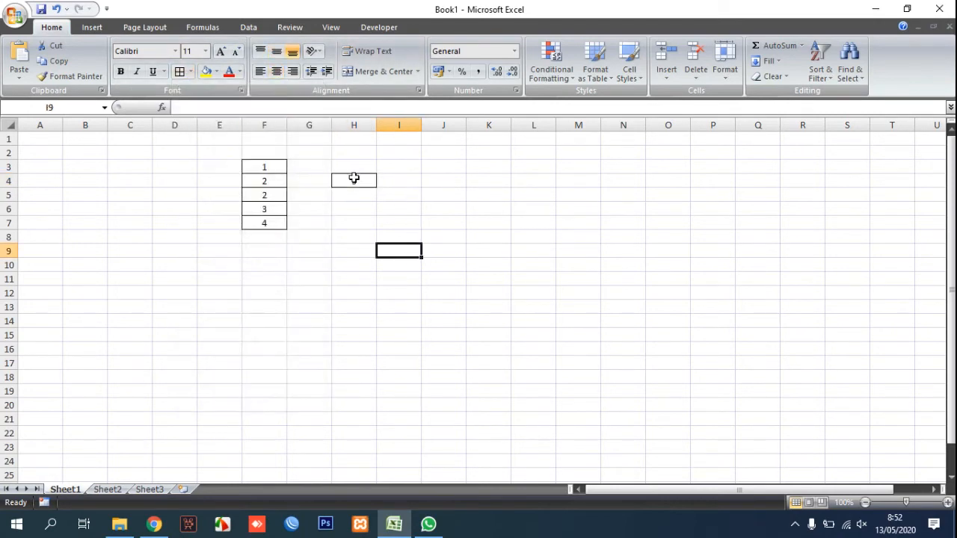
- Compare the formula result in H4 with the duplicate values in F4 and F5
{"action": "left_click", "coordinate": [350, 179]}
{"action": "left_click", "coordinate": [262, 181]}
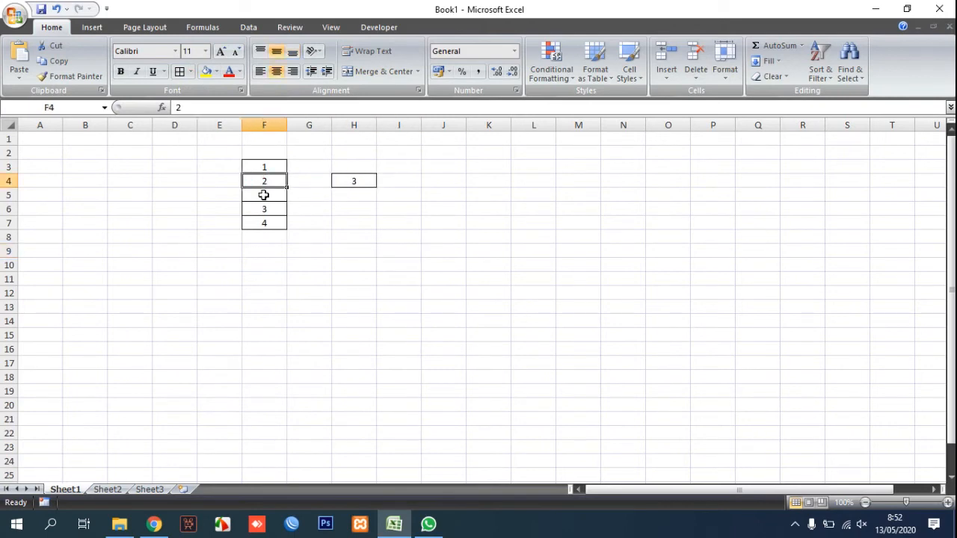
{"action": "left_click", "coordinate": [264, 195]}
{"action": "left_click", "coordinate": [266, 183]}
{"action": "left_click", "coordinate": [267, 193]}
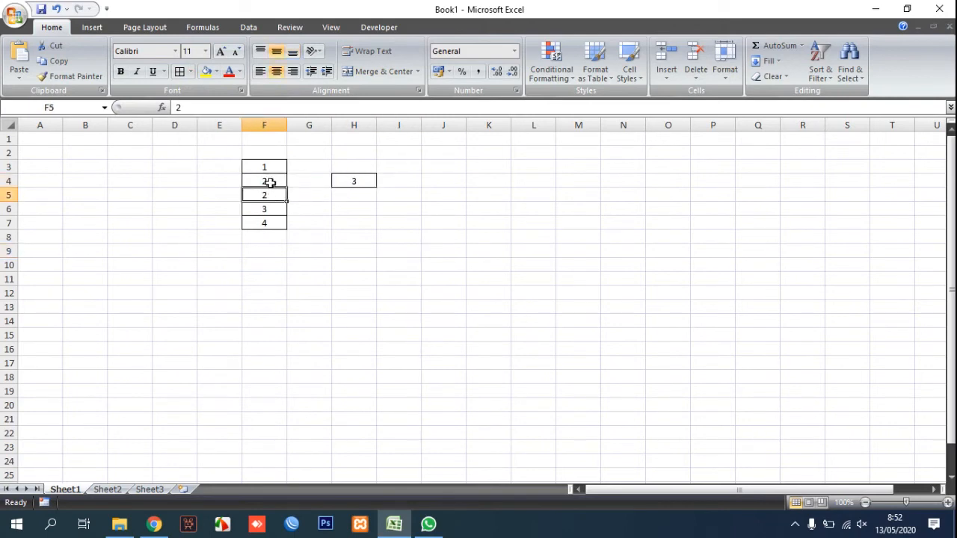
{"action": "left_click", "coordinate": [269, 181]}
{"action": "left_click", "coordinate": [269, 195]}
{"action": "left_click", "coordinate": [270, 182]}
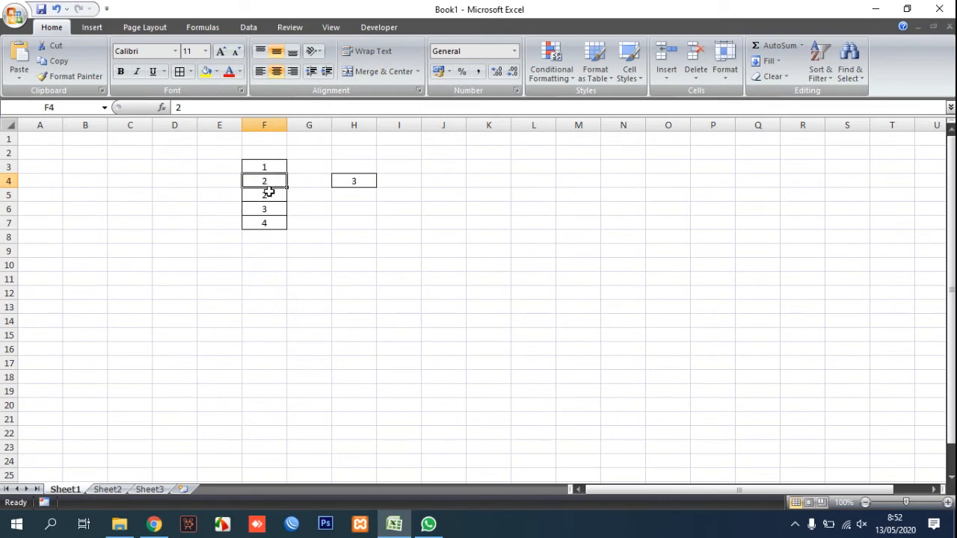
{"action": "left_click", "coordinate": [275, 192]}
{"action": "left_click", "coordinate": [273, 181]}
{"action": "left_click", "coordinate": [273, 194]}
{"action": "left_click", "coordinate": [275, 181]}
{"action": "left_click", "coordinate": [271, 195]}
{"action": "left_click", "coordinate": [272, 181]}
{"action": "left_click", "coordinate": [224, 169]}
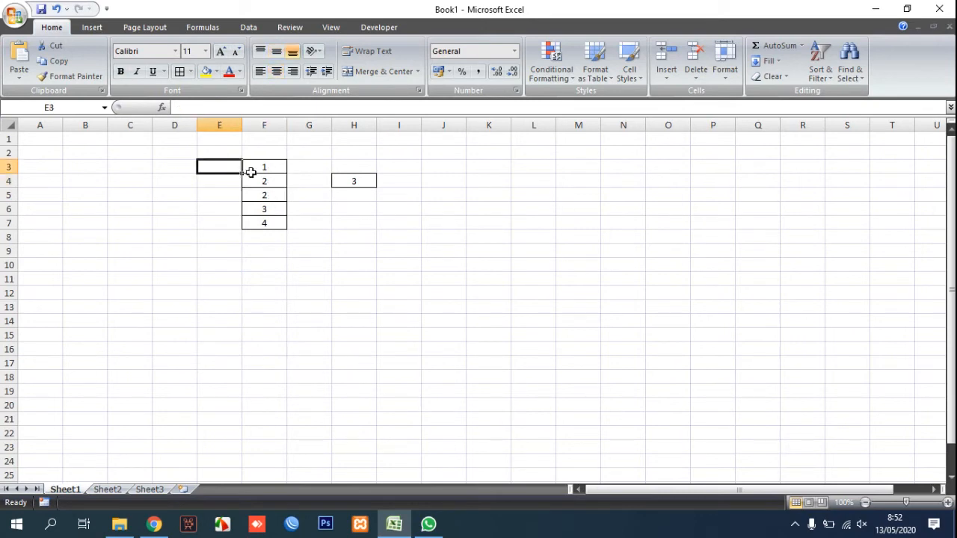
- Annotate the first number by entering "= 1" as text in cell G3
{"action": "left_click", "coordinate": [308, 169]}
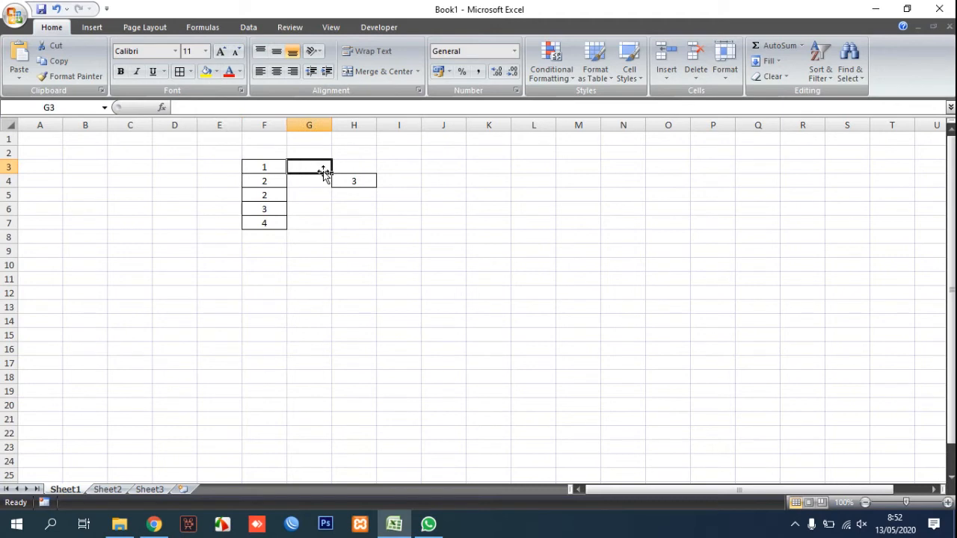
{"action": "type", "text": "= "}
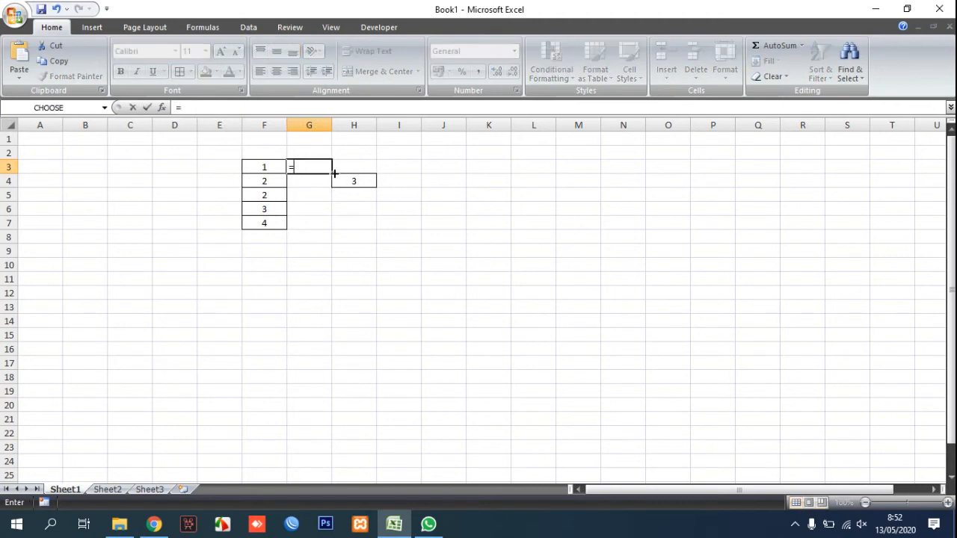
{"action": "type", "text": "1"}
{"action": "key", "text": "F2"}
{"action": "key", "text": "Home"}
{"action": "type", "text": "'"}
{"action": "key", "text": "Tab"}
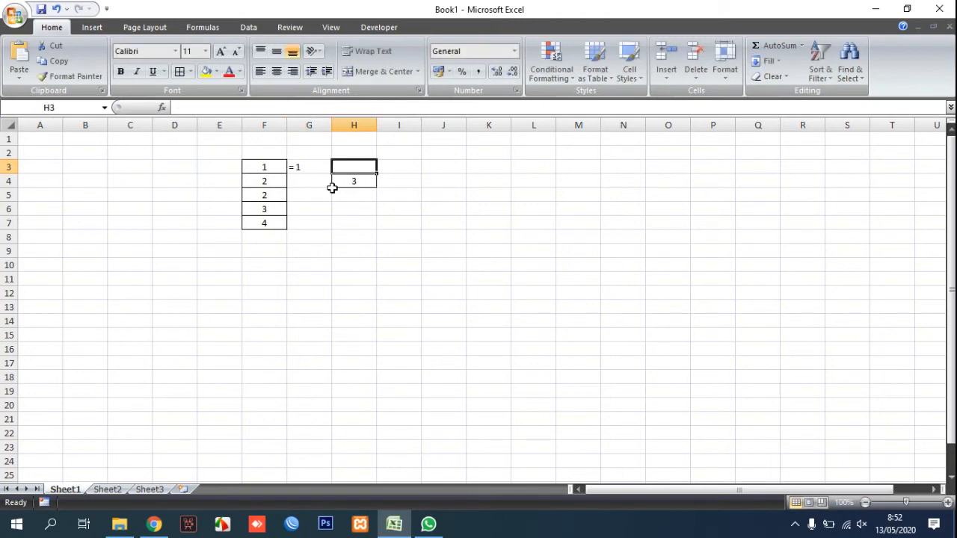
- Annotate the first duplicate 2 by entering "= 0" as text in cell G4
{"action": "left_click", "coordinate": [309, 180]}
{"action": "type", "text": "'"}
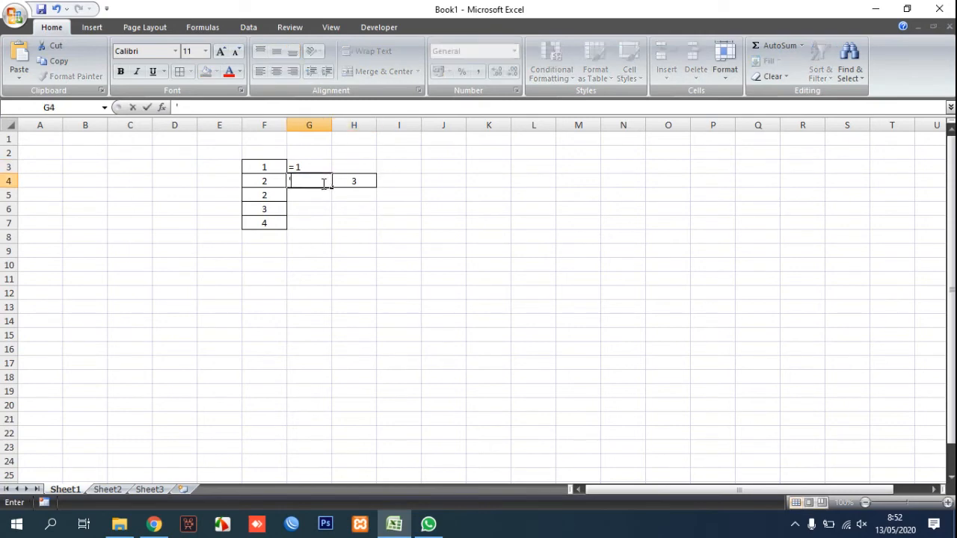
{"action": "type", "text": "=0"}
{"action": "left_click", "coordinate": [367, 237]}
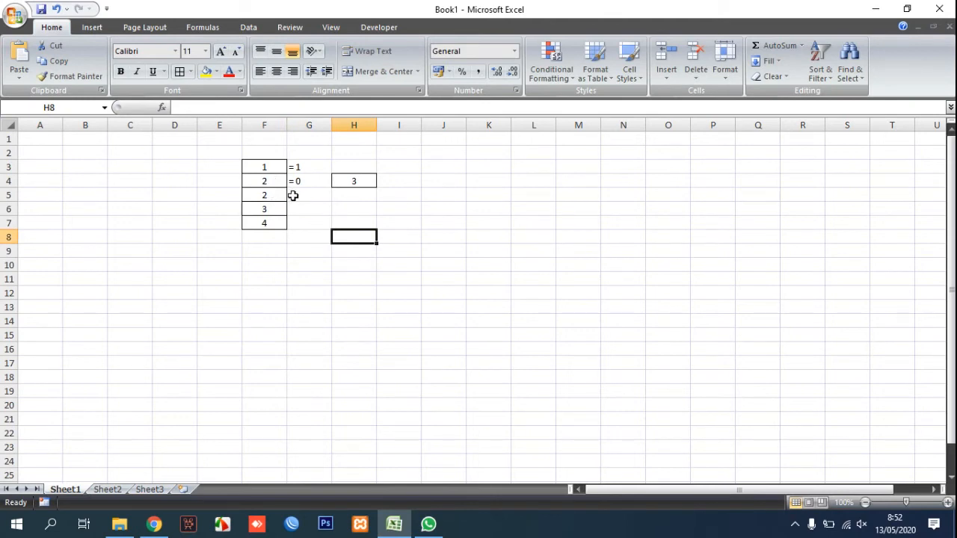
- Annotate the second duplicate 2 by entering "= 0" as text in cell G5
{"action": "left_click", "coordinate": [296, 194]}
{"action": "type", "text": "="}
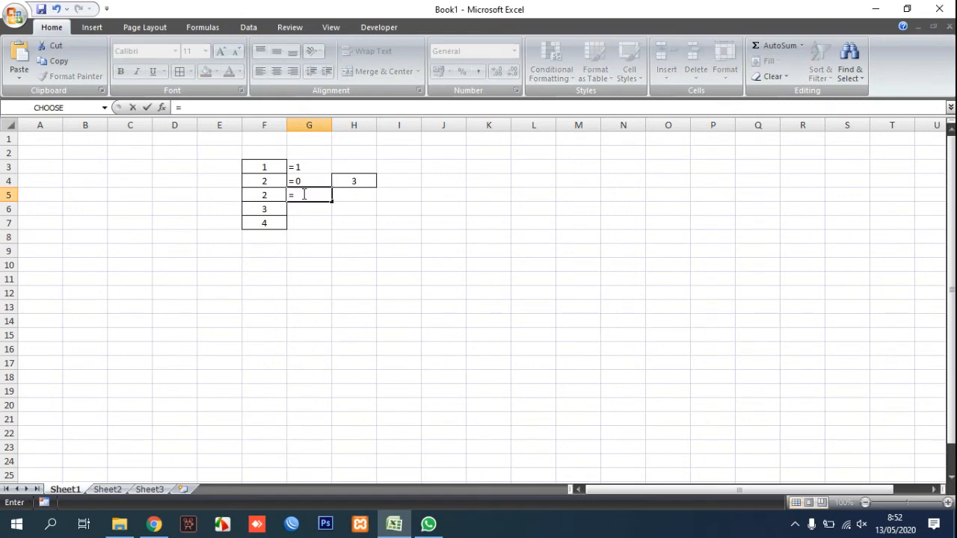
{"action": "type", "text": "2"}
{"action": "key", "text": "BackSpace"}
{"action": "type", "text": "0"}
{"action": "left_click", "coordinate": [291, 194]}
{"action": "key", "text": "Return"}
{"action": "left_click", "coordinate": [311, 209]}
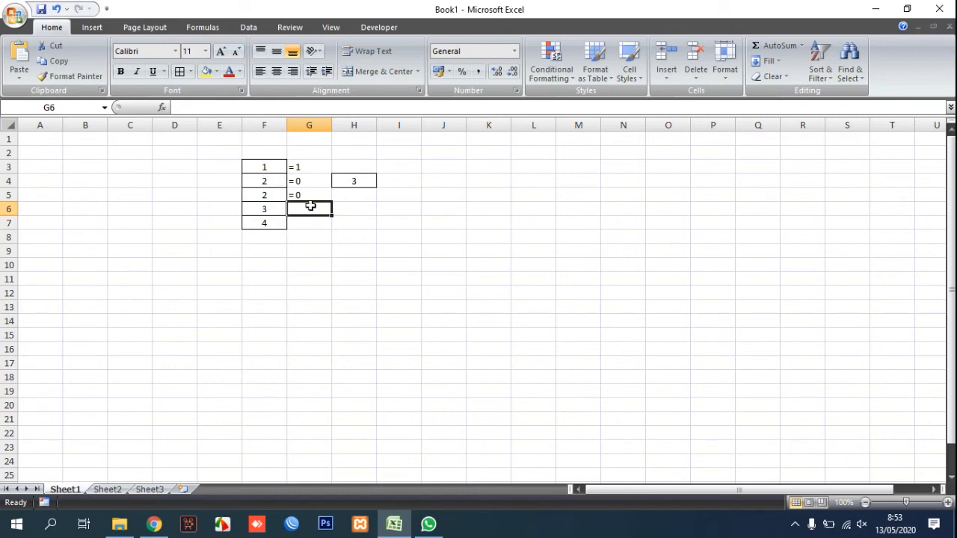
- Annotate the number 3 in the list by entering "= 1" as text in cell G6
{"action": "type", "text": "="}
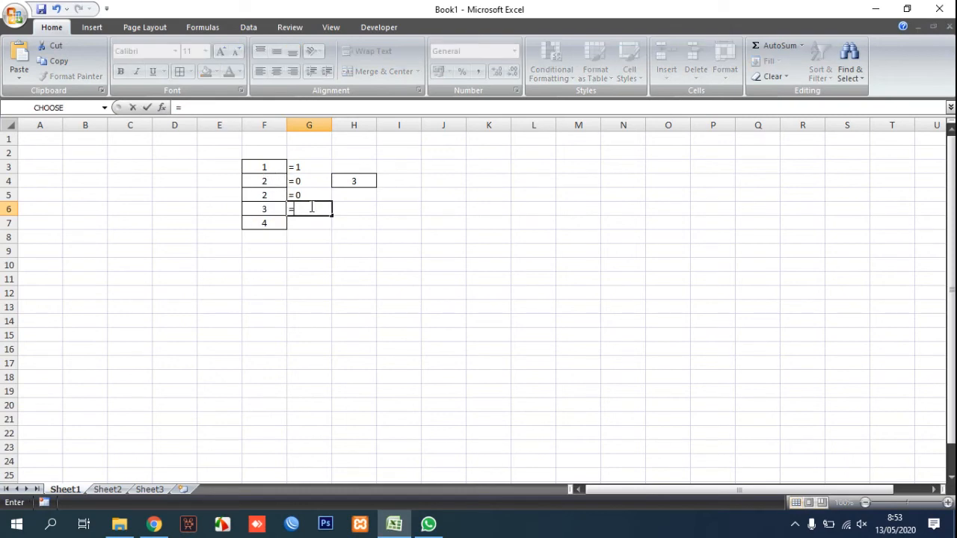
{"action": "key", "text": "Escape"}
{"action": "key", "text": "alt"}
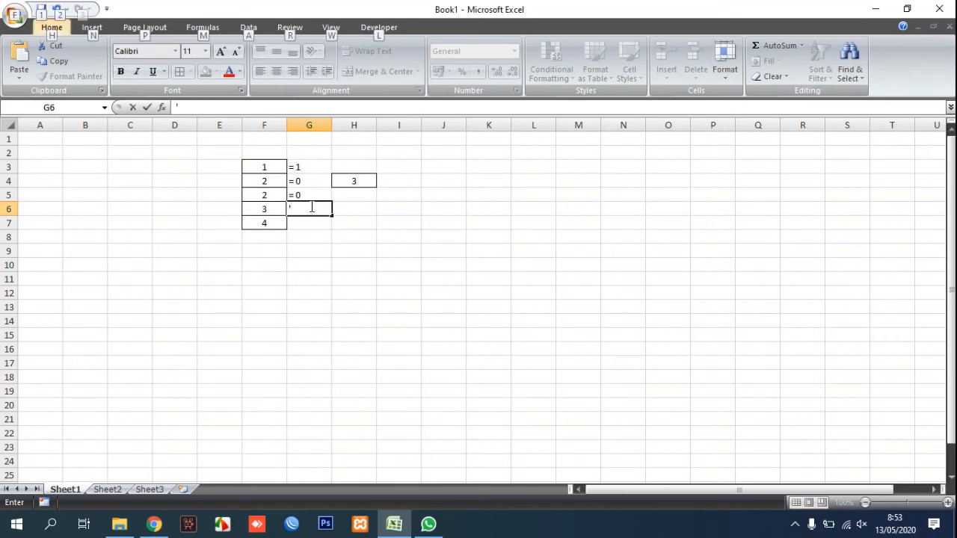
{"action": "key", "text": "F2"}
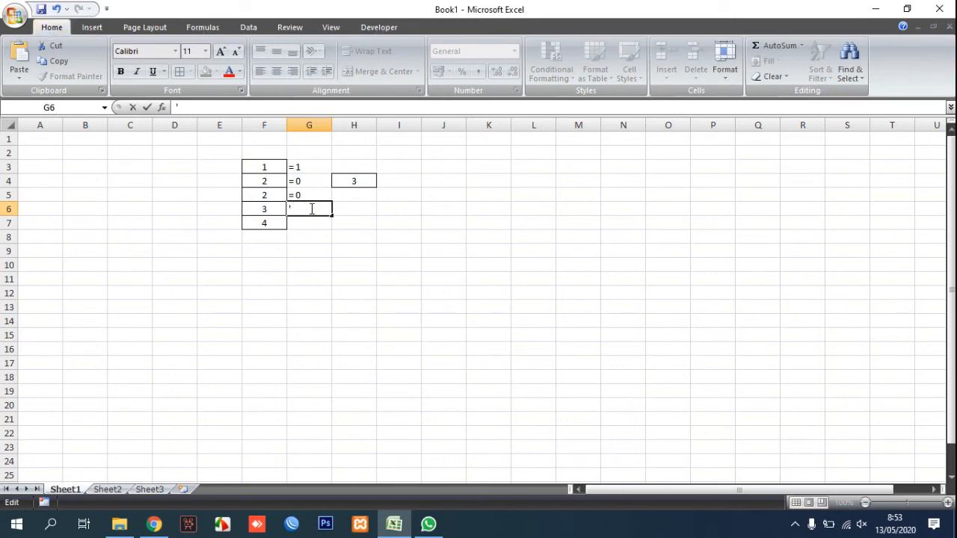
{"action": "type", "text": "=1"}
{"action": "left_click", "coordinate": [313, 223]}
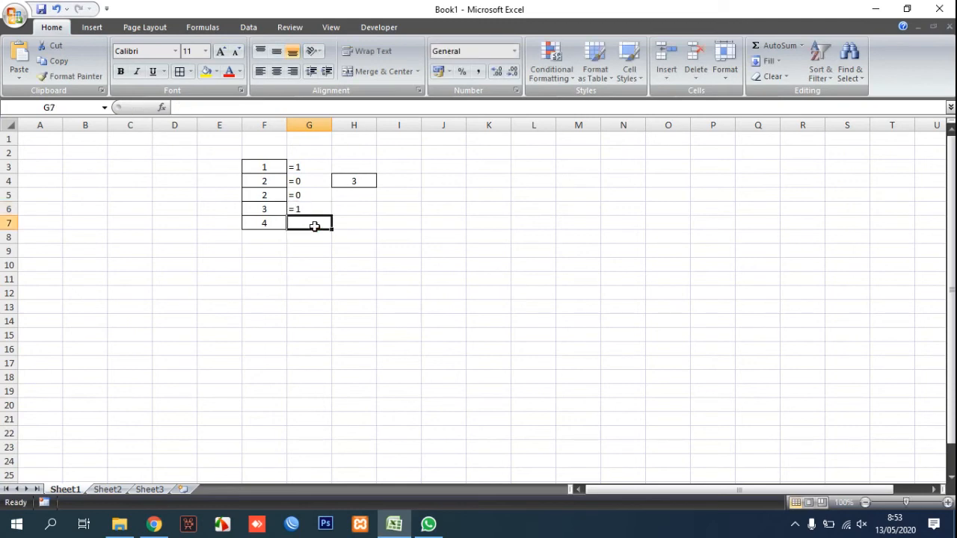
- Annotate the number 4 in the list by entering "= 1" as text in cell G7
{"action": "type", "text": "'"}
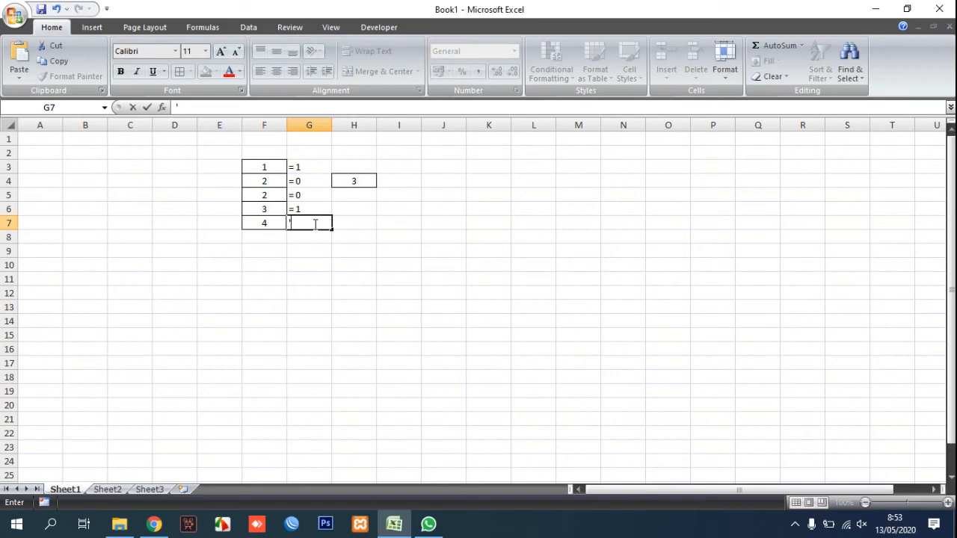
{"action": "type", "text": "=1"}
{"action": "key", "text": "Tab"}
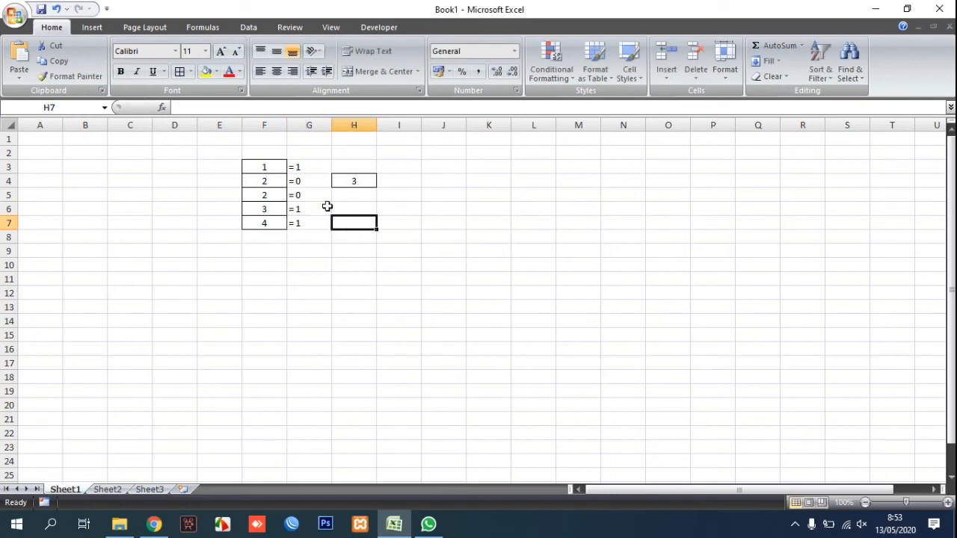
- Review the annotations in G3:G7 against the SUM, IF and FREQUENCY formula in H4 and the list starting in F3
{"action": "left_click_drag", "start_coordinate": [303, 169], "coordinate": [304, 217]}
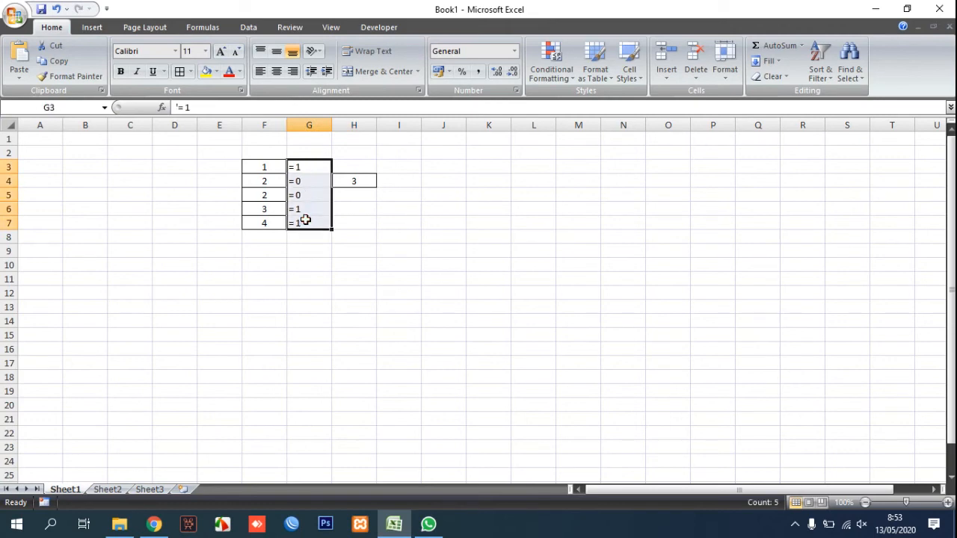
{"action": "left_click", "coordinate": [313, 167]}
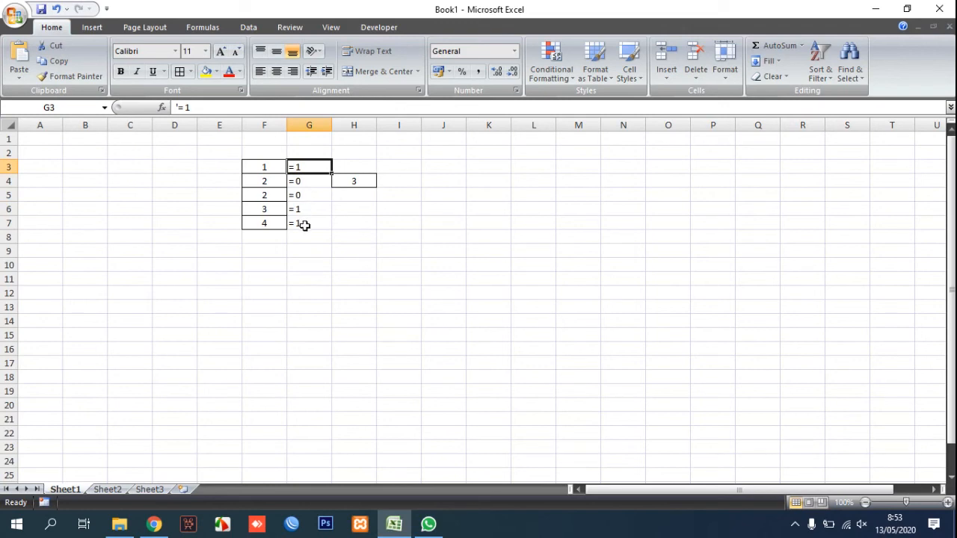
{"action": "left_click", "coordinate": [364, 182]}
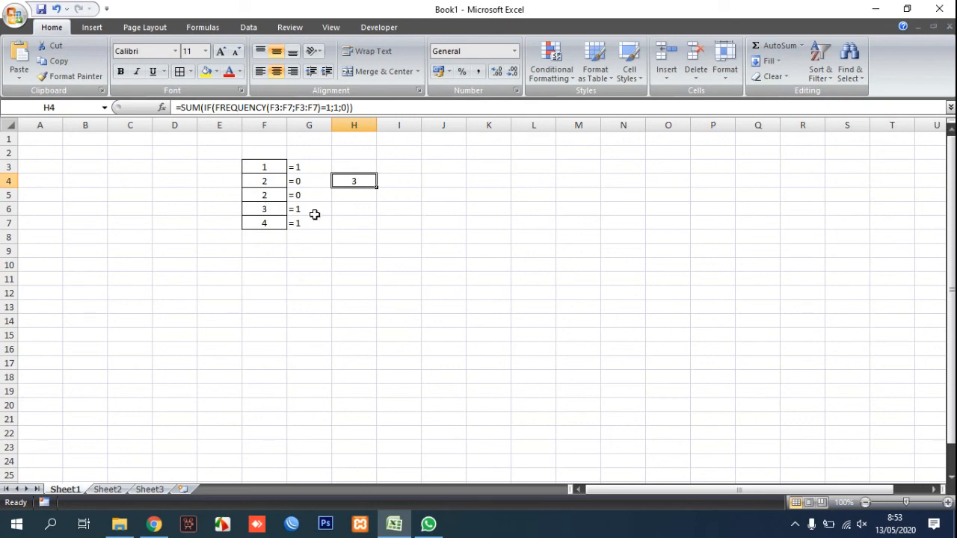
{"action": "left_click", "coordinate": [334, 227]}
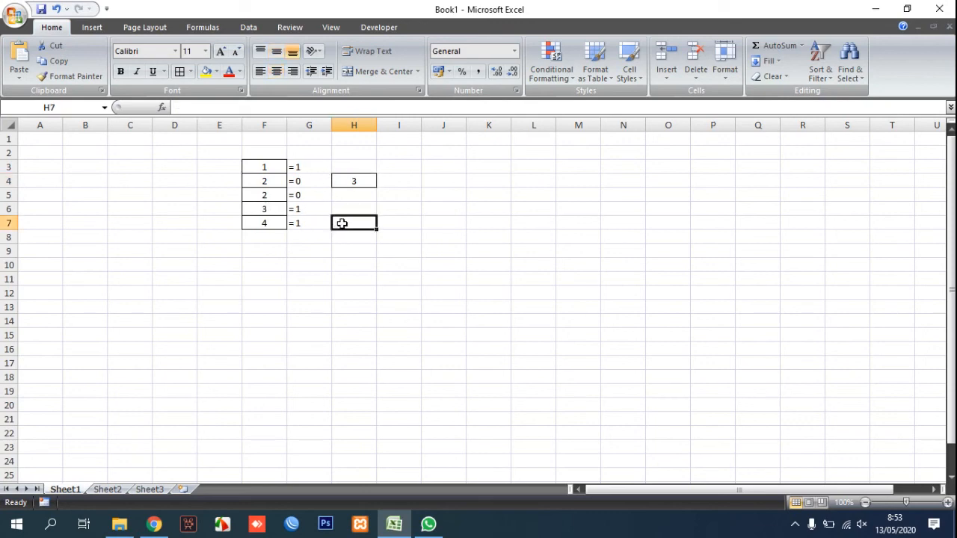
{"action": "left_click", "coordinate": [275, 166]}
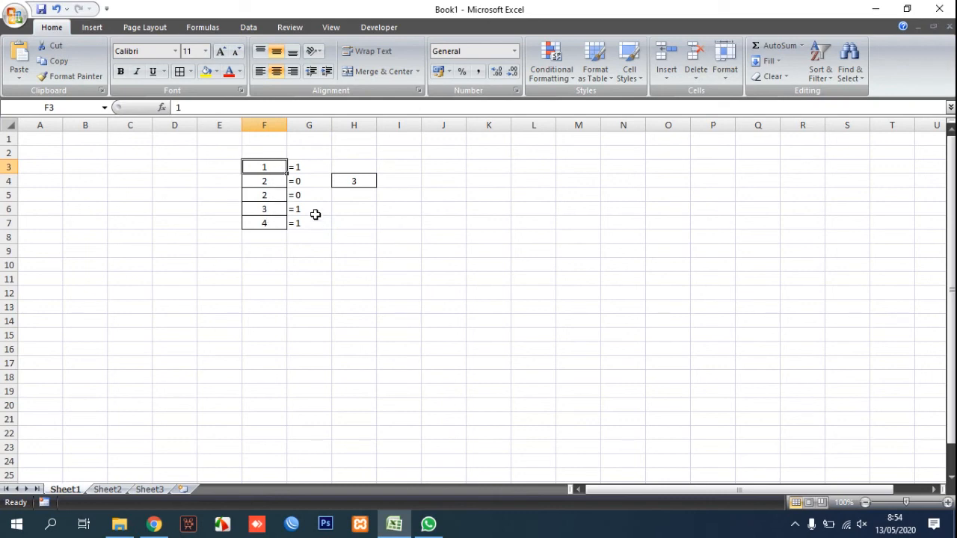
{"action": "left_click", "coordinate": [370, 193]}
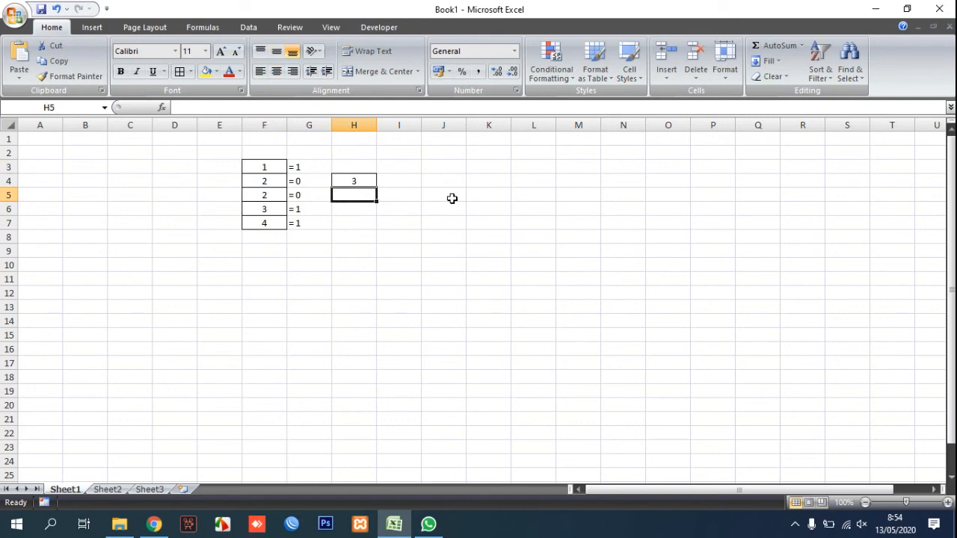